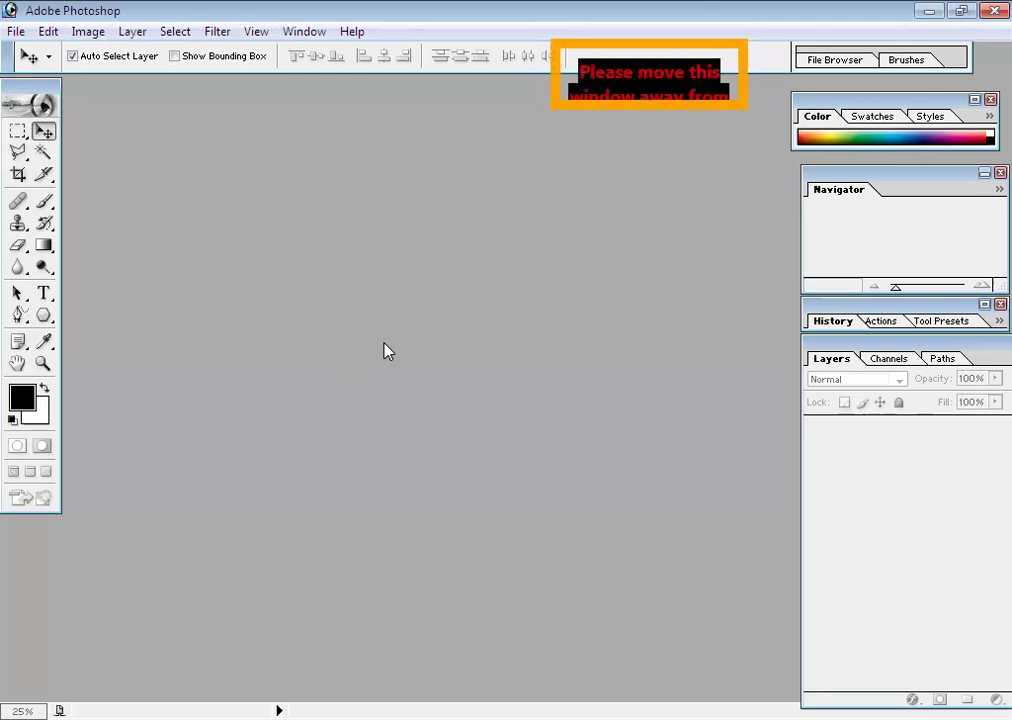
# Start a new document and review its width and height settings
pyautogui.hotkey('ctrl', 'n')
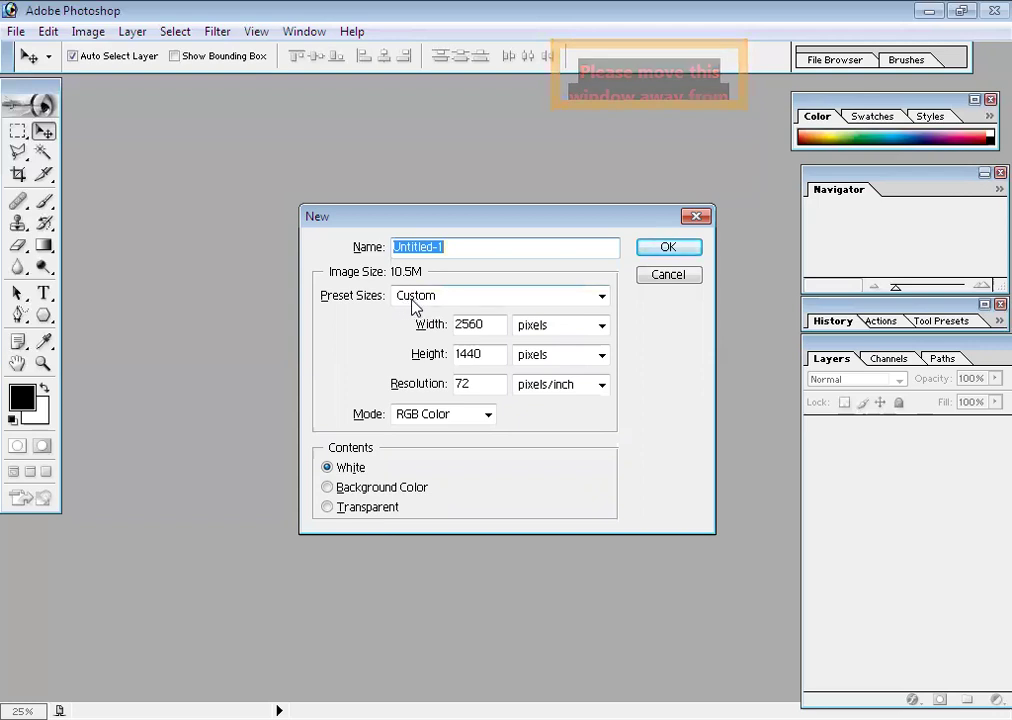
pyautogui.doubleClick(492, 332)
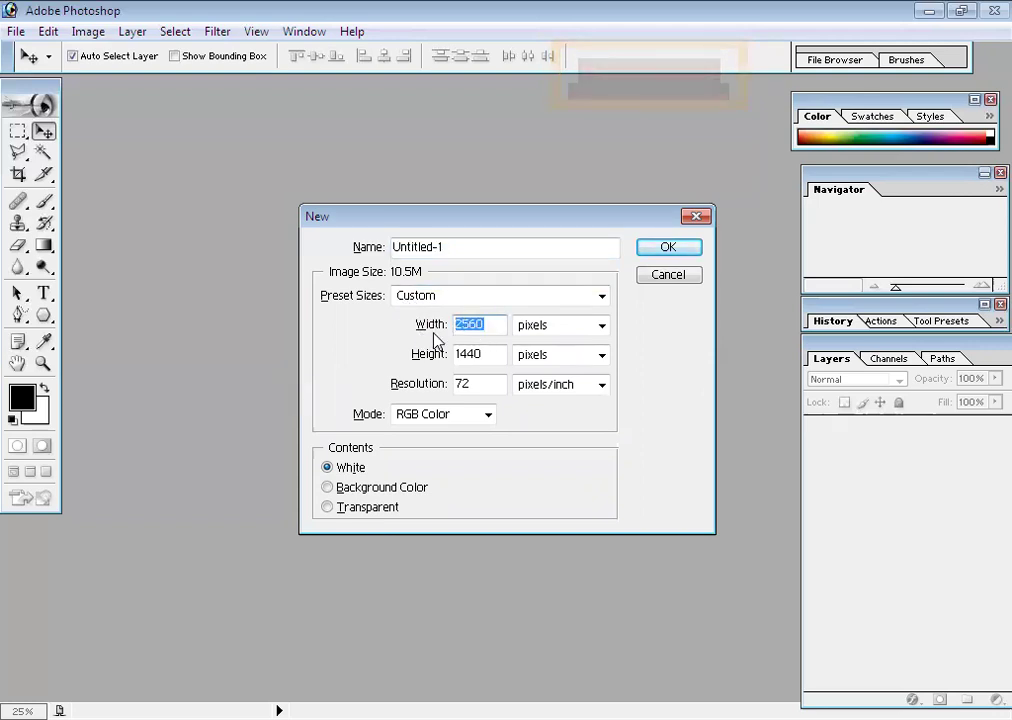
pyautogui.moveTo(483, 352); pyautogui.dragTo(451, 352)
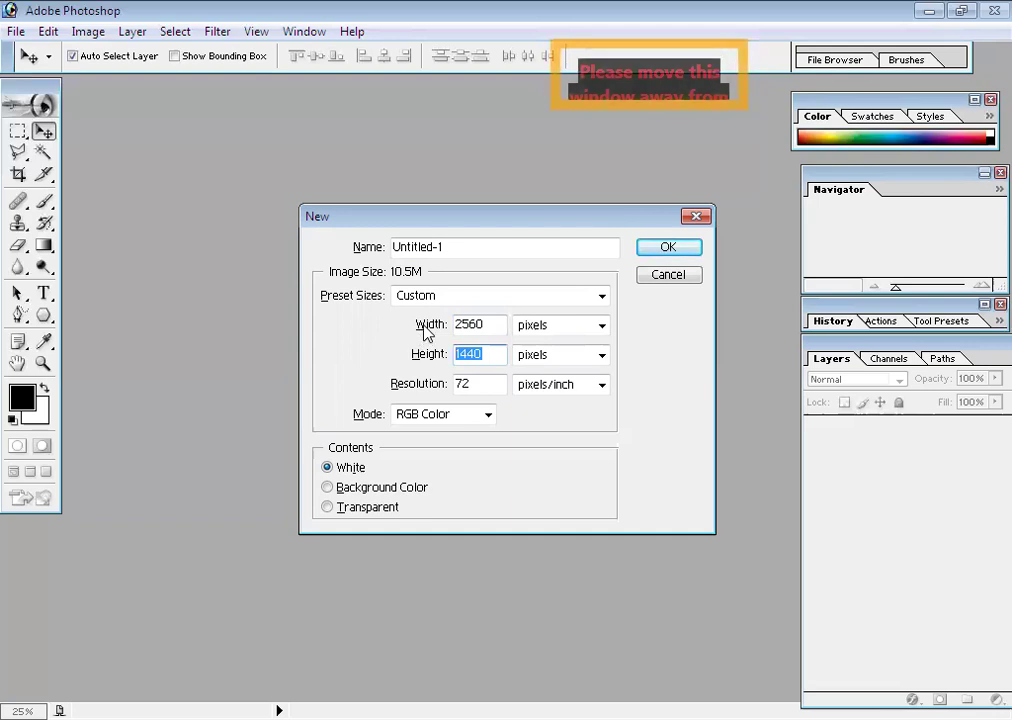
pyautogui.hotkey('shift', 'Tab')
pyautogui.press('Tab')
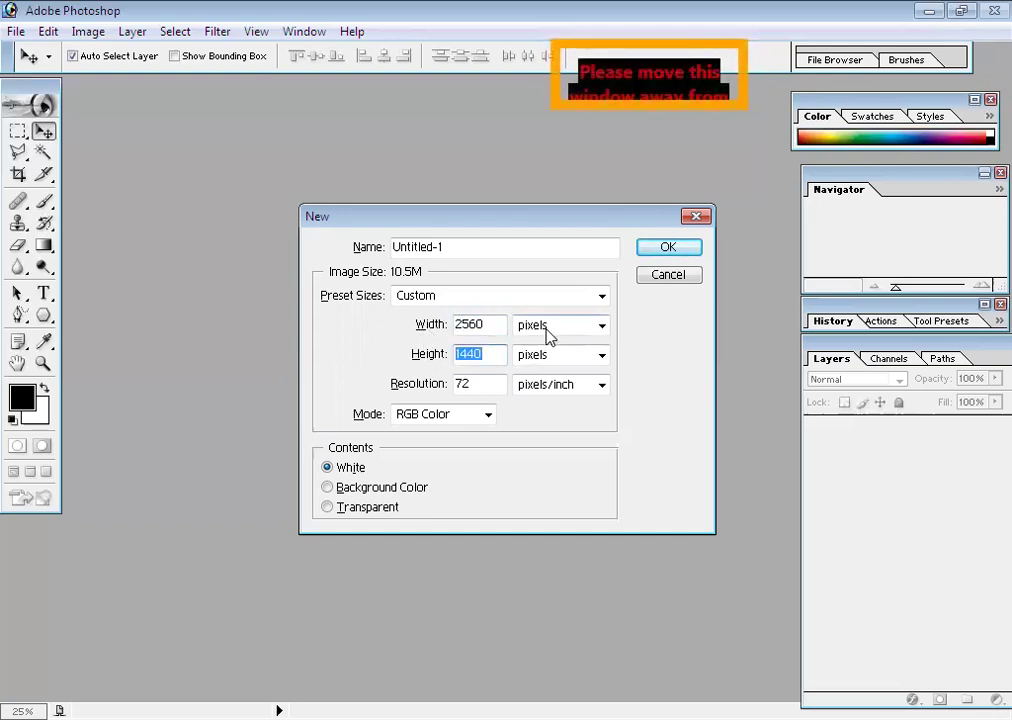
# Examine the measurement units available for the new document's width and height, keeping both in pixels
pyautogui.click(601, 328)
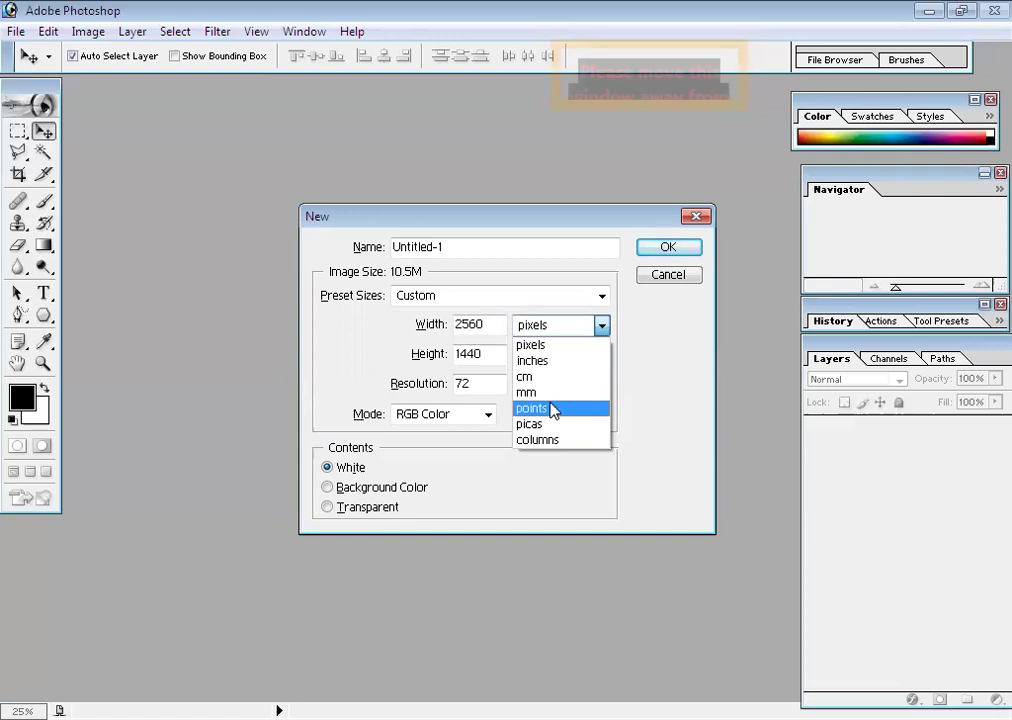
pyautogui.click(572, 474)
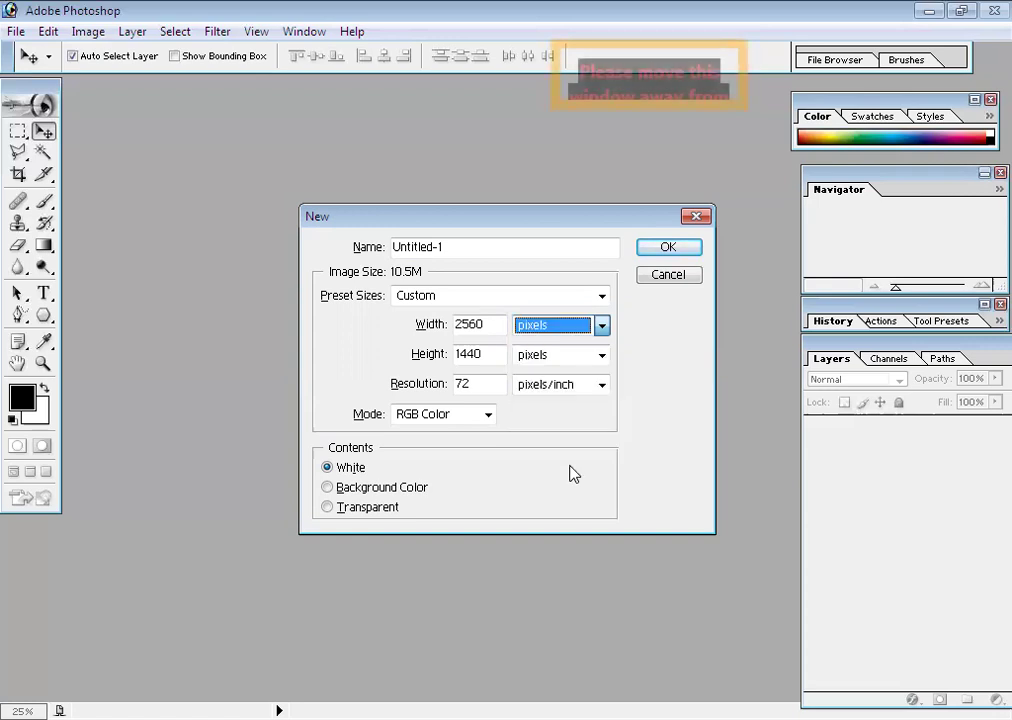
pyautogui.click(547, 333)
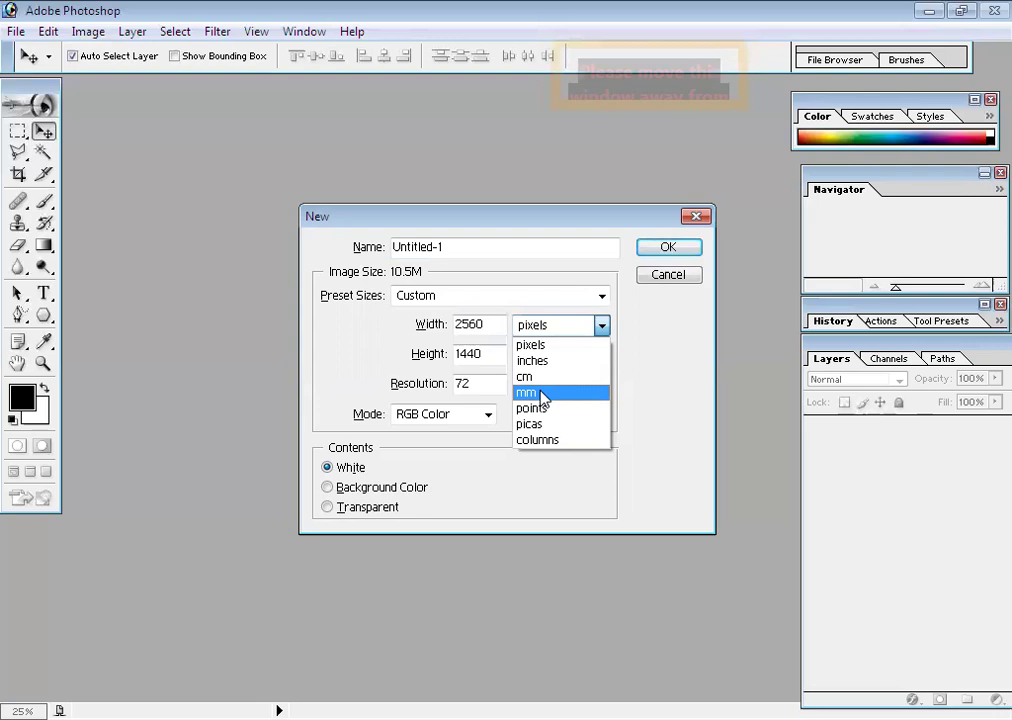
pyautogui.click(464, 440)
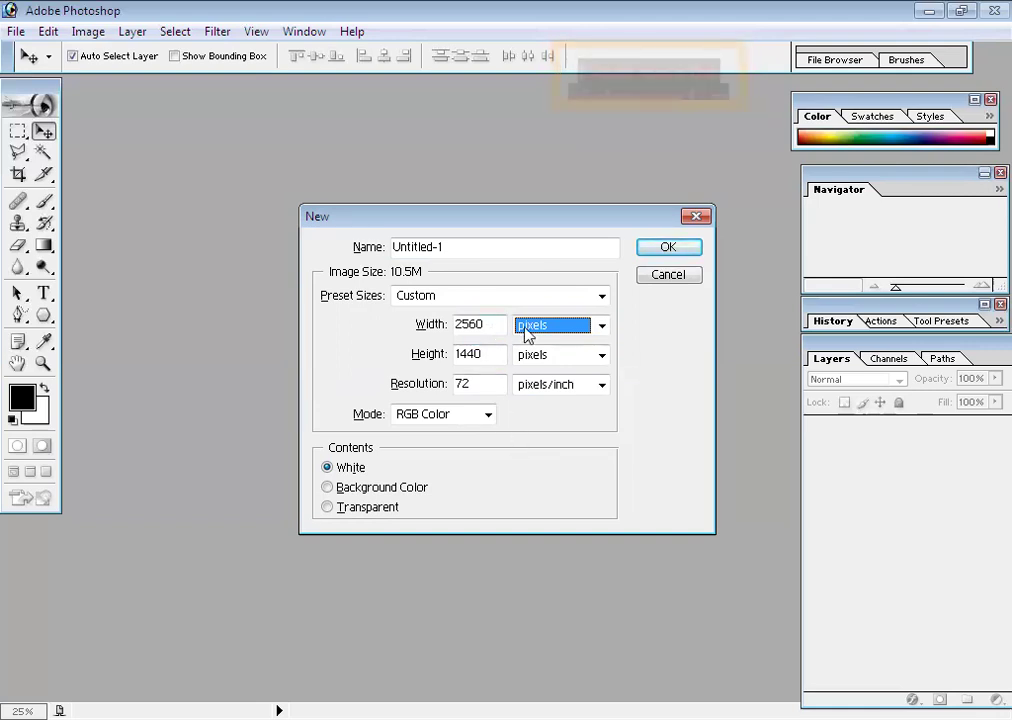
pyautogui.click(553, 357)
pyautogui.click(553, 357)
pyautogui.click(553, 325)
pyautogui.click(547, 343)
pyautogui.click(548, 357)
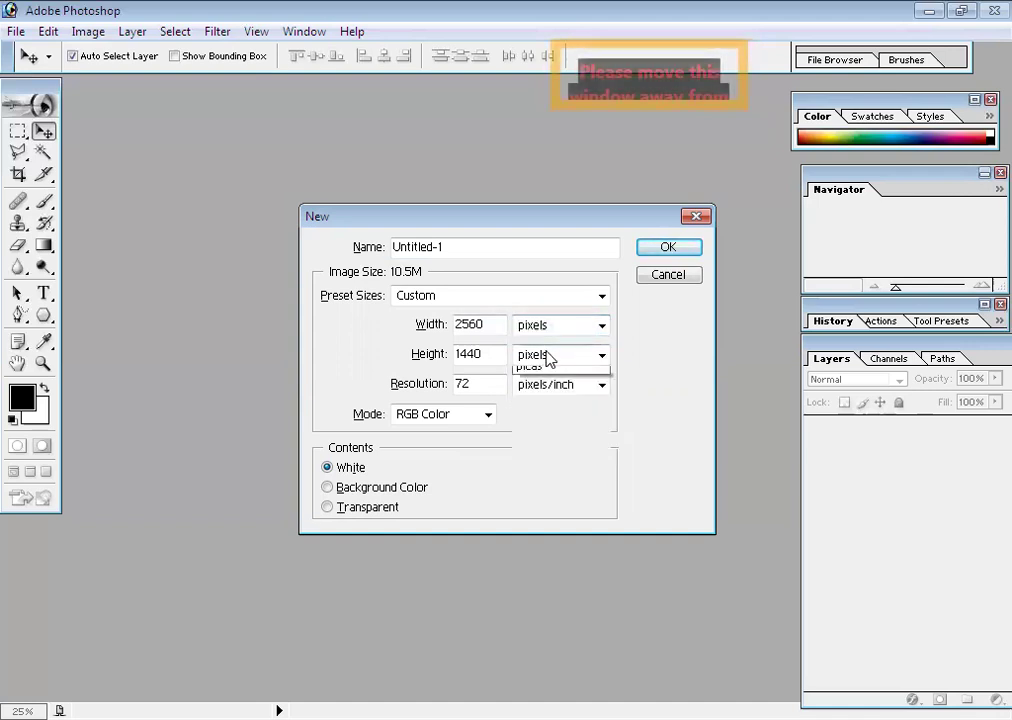
pyautogui.click(546, 333)
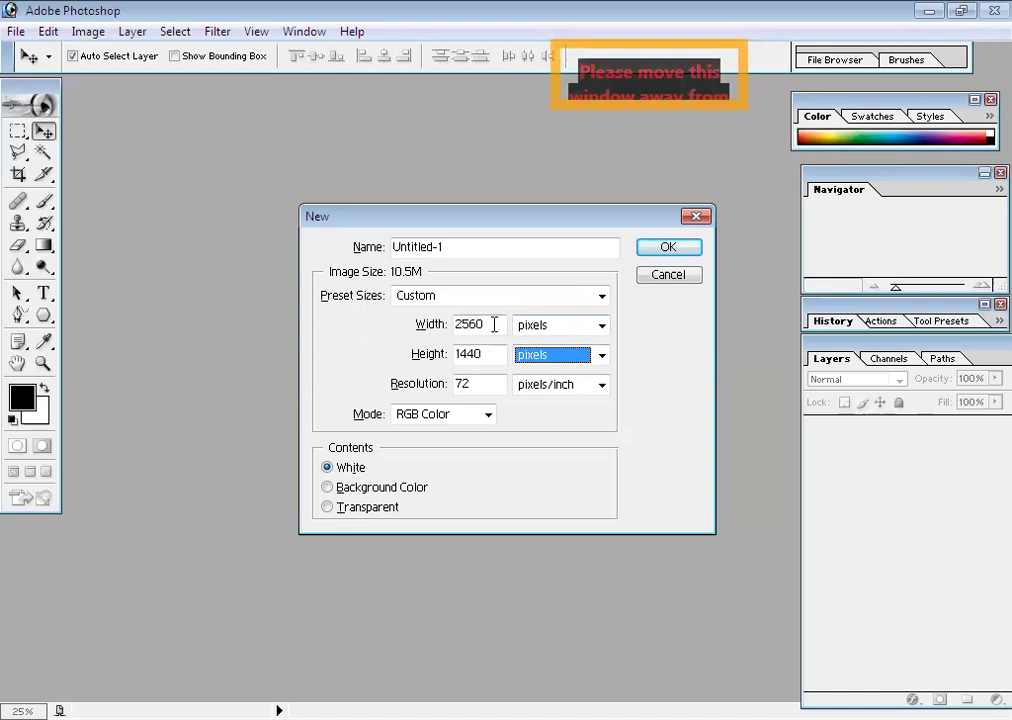
# Set the new document's width and height to 600 pixels each
pyautogui.moveTo(494, 324); pyautogui.dragTo(455, 327)
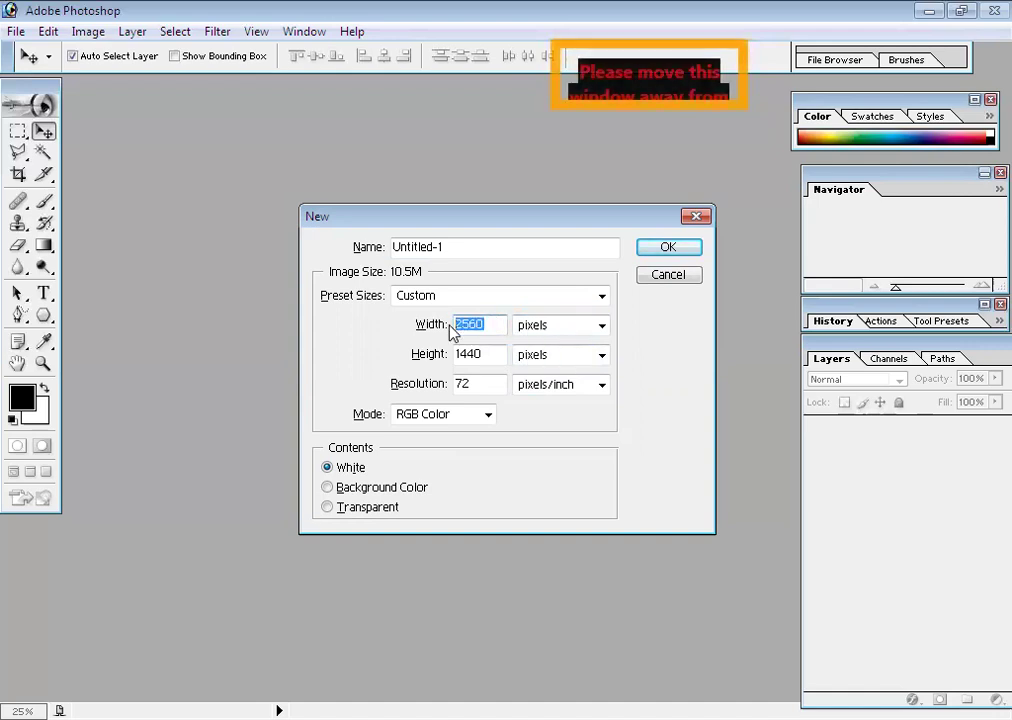
pyautogui.write('6')
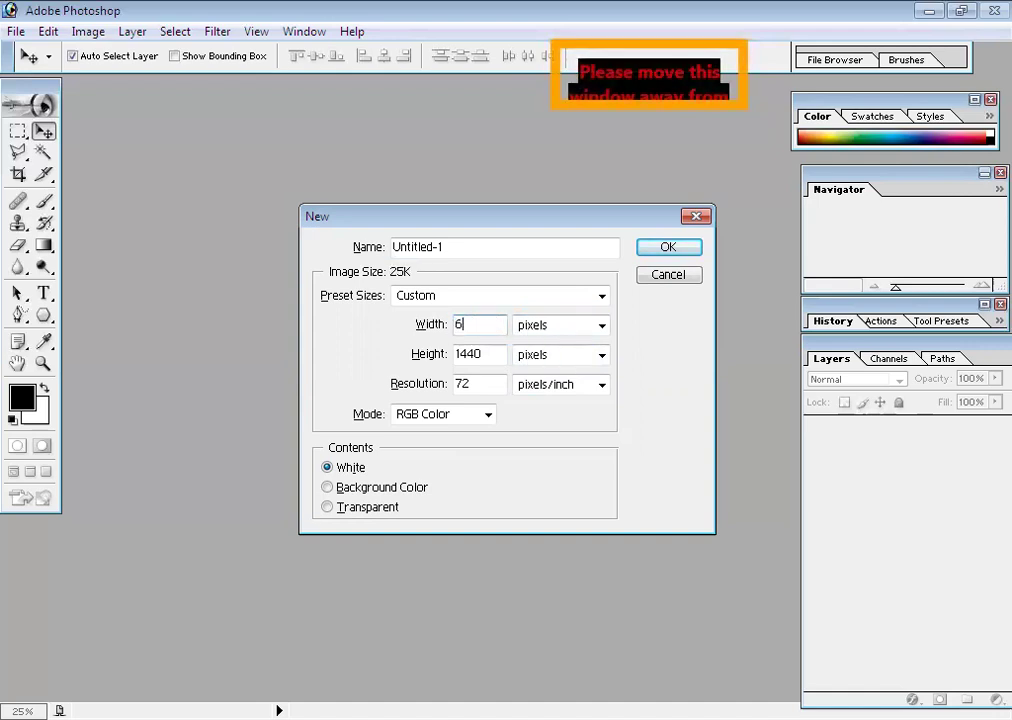
pyautogui.write('00')
pyautogui.moveTo(487, 355); pyautogui.dragTo(451, 354)
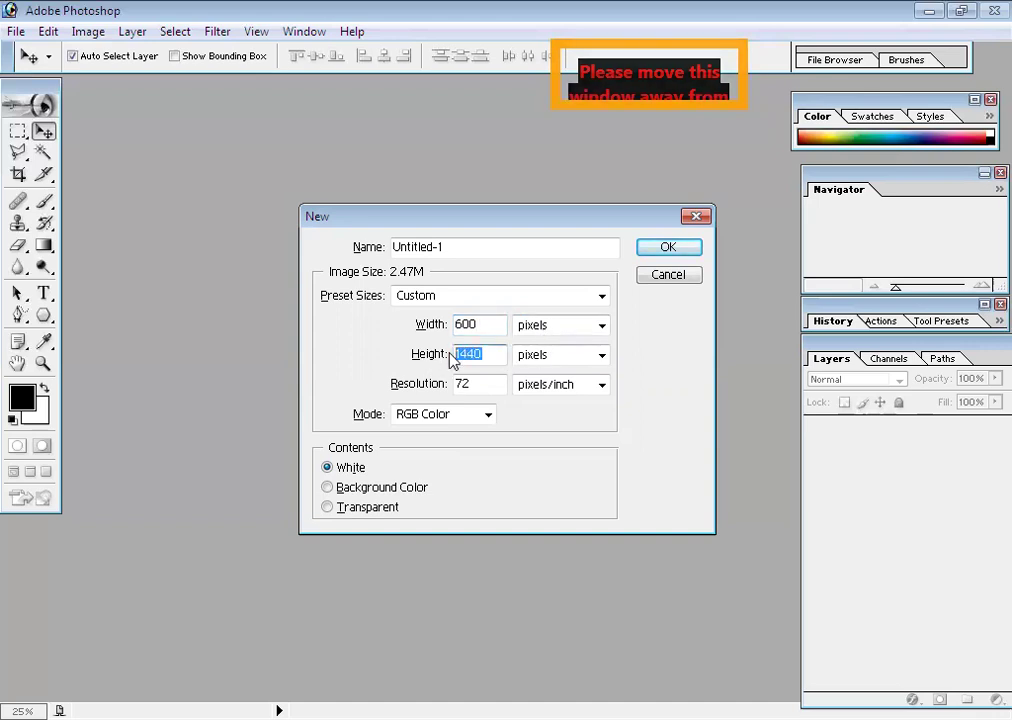
pyautogui.write('600')
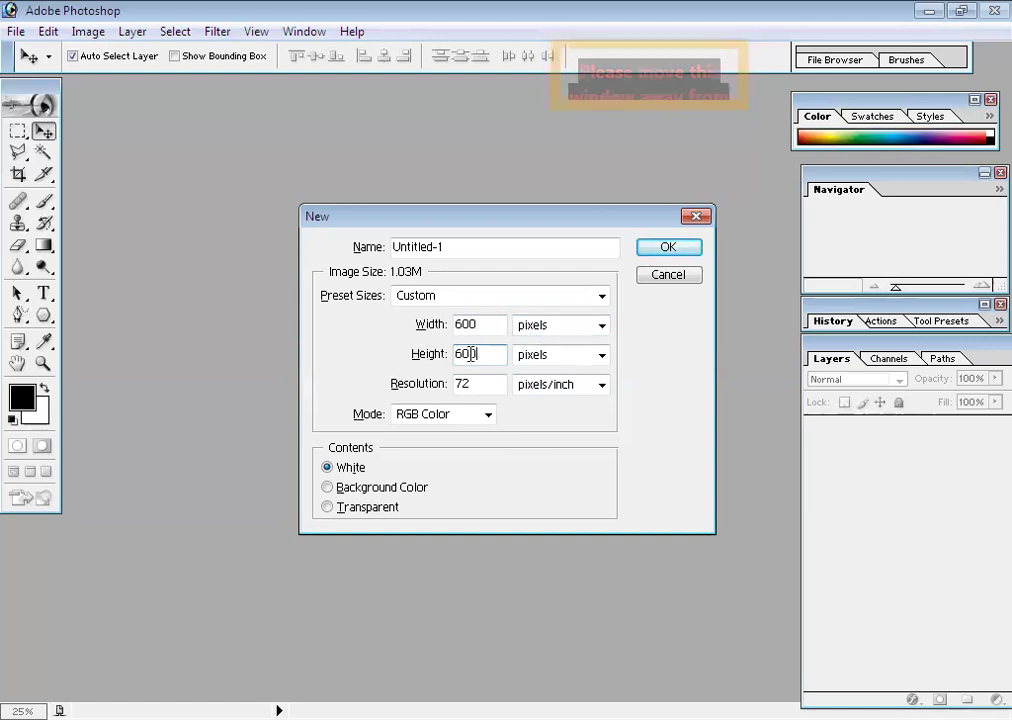
# Review the color modes and create the document at 72 pixels/inch in RGB Color with white contents
pyautogui.doubleClick(460, 384)
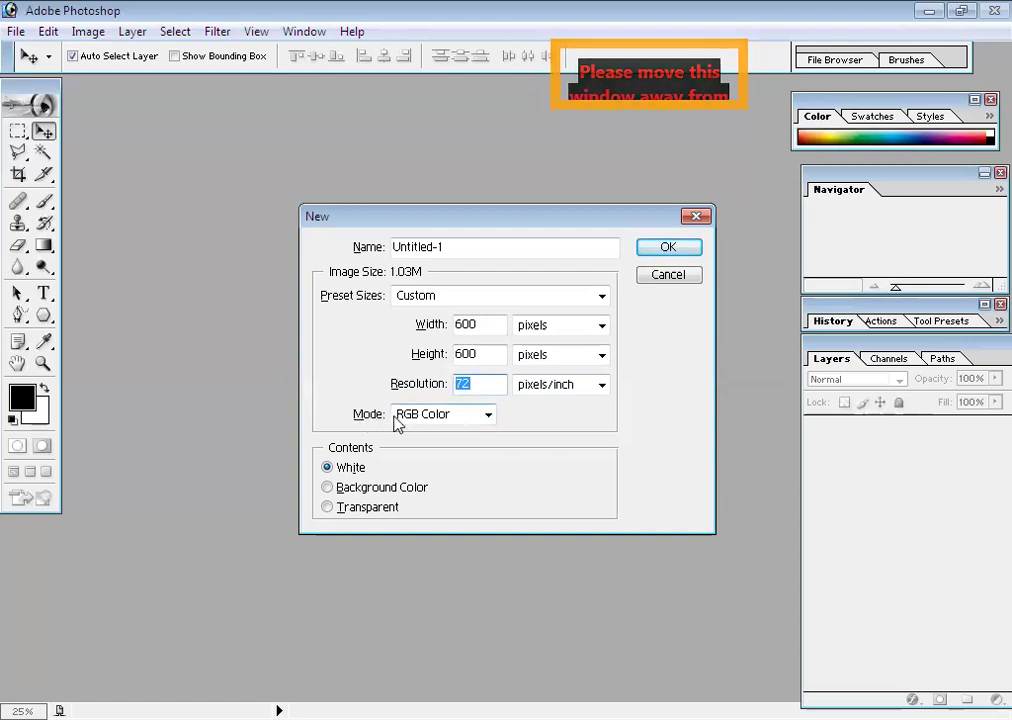
pyautogui.click(488, 415)
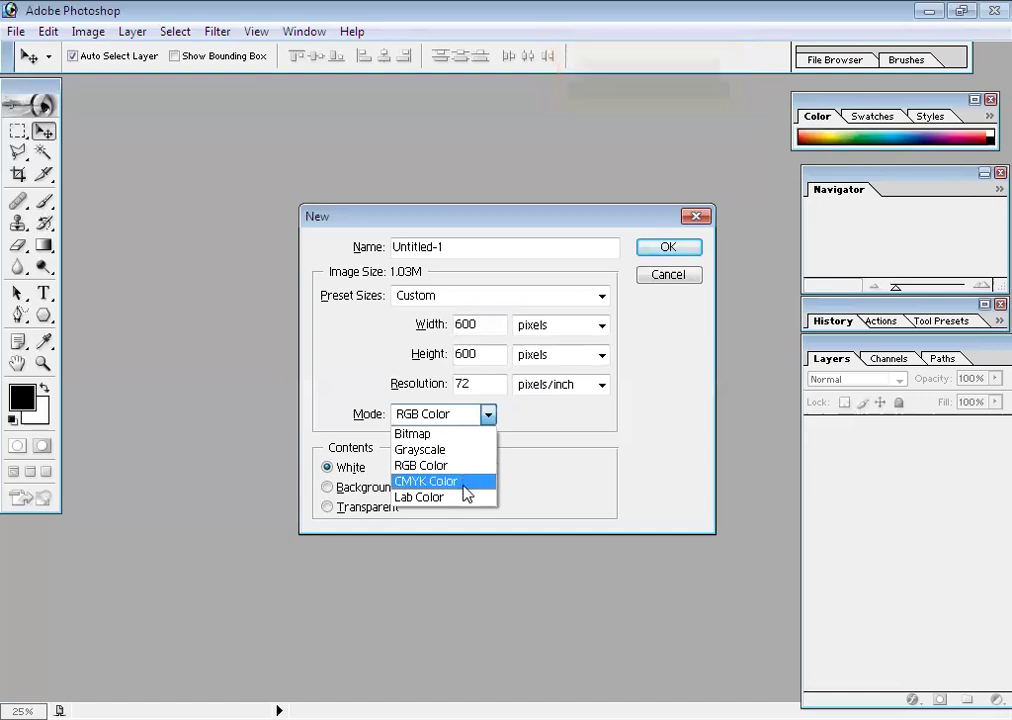
pyautogui.click(545, 470)
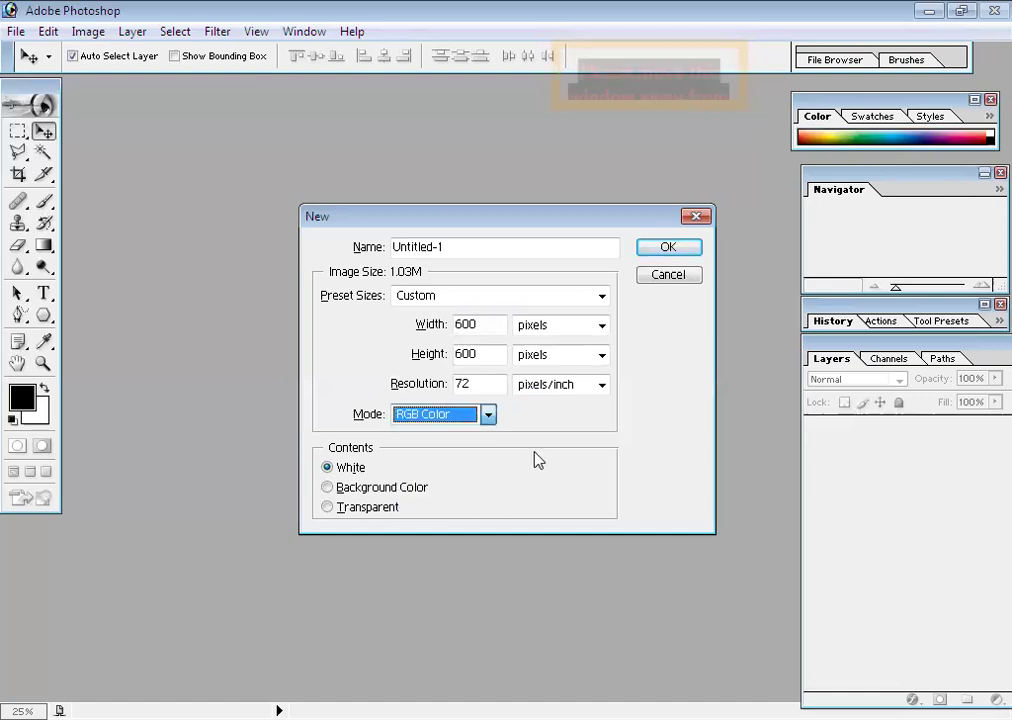
pyautogui.click(488, 416)
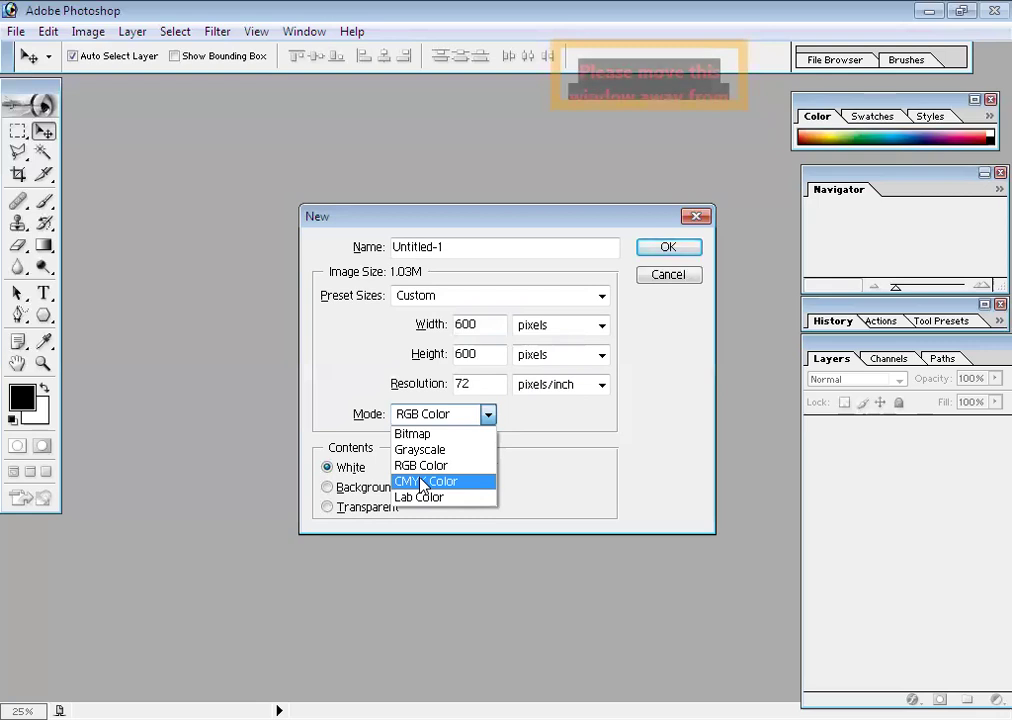
pyautogui.click(506, 472)
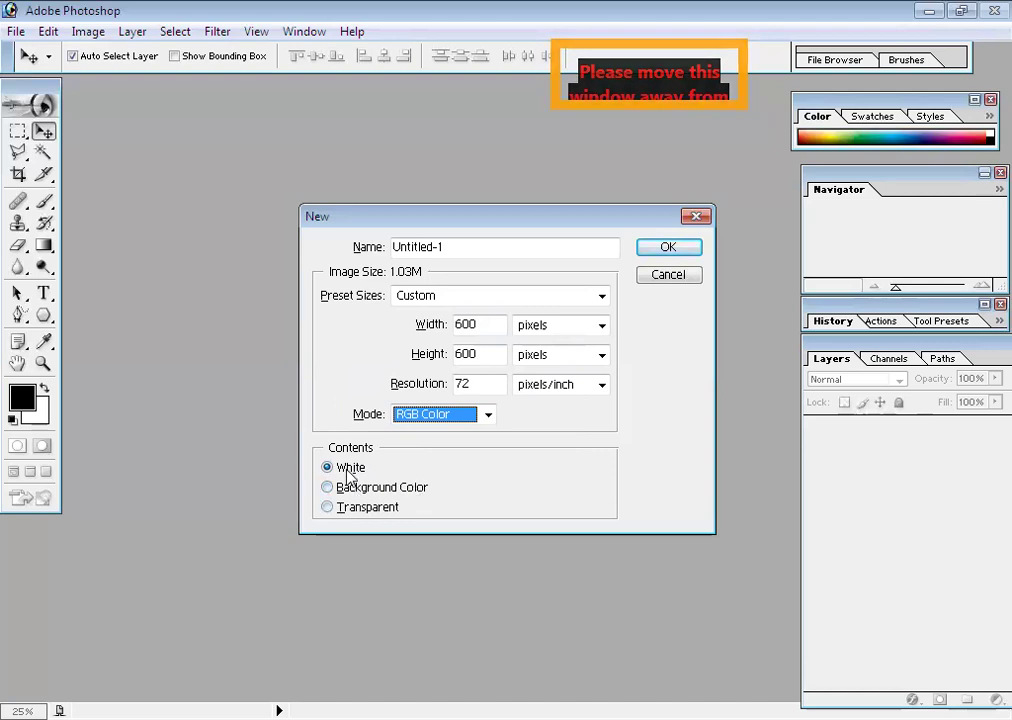
pyautogui.click(662, 251)
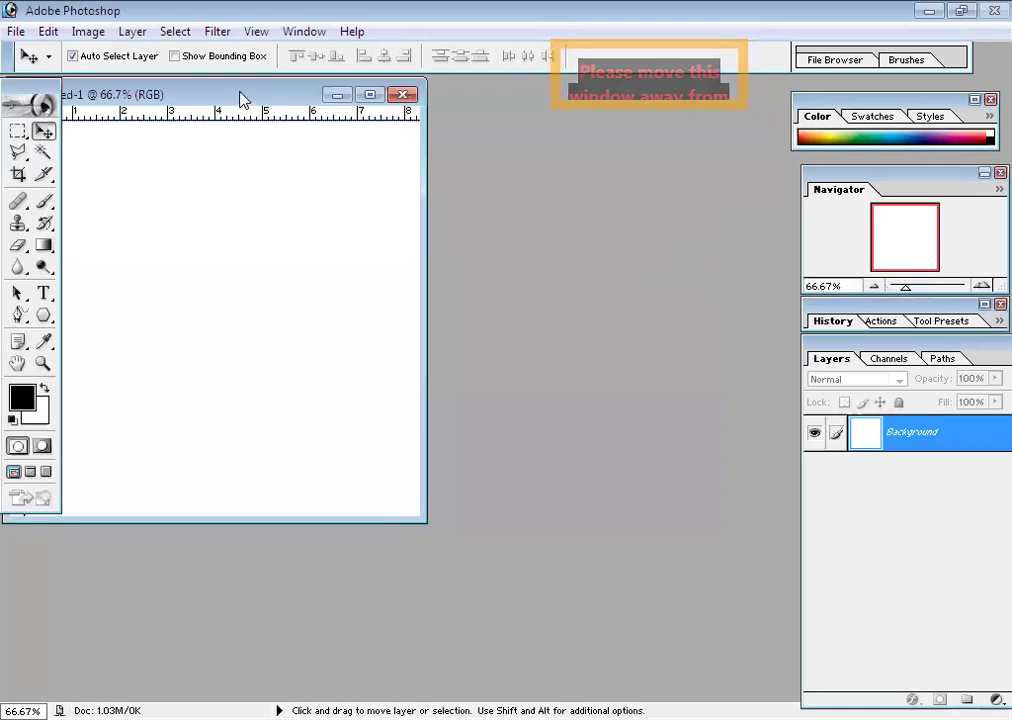
# Reposition and enlarge the document window so gray space surrounds the canvas, and shift the Layers palette slightly toward the canvas
pyautogui.moveTo(242, 97); pyautogui.dragTo(393, 149)
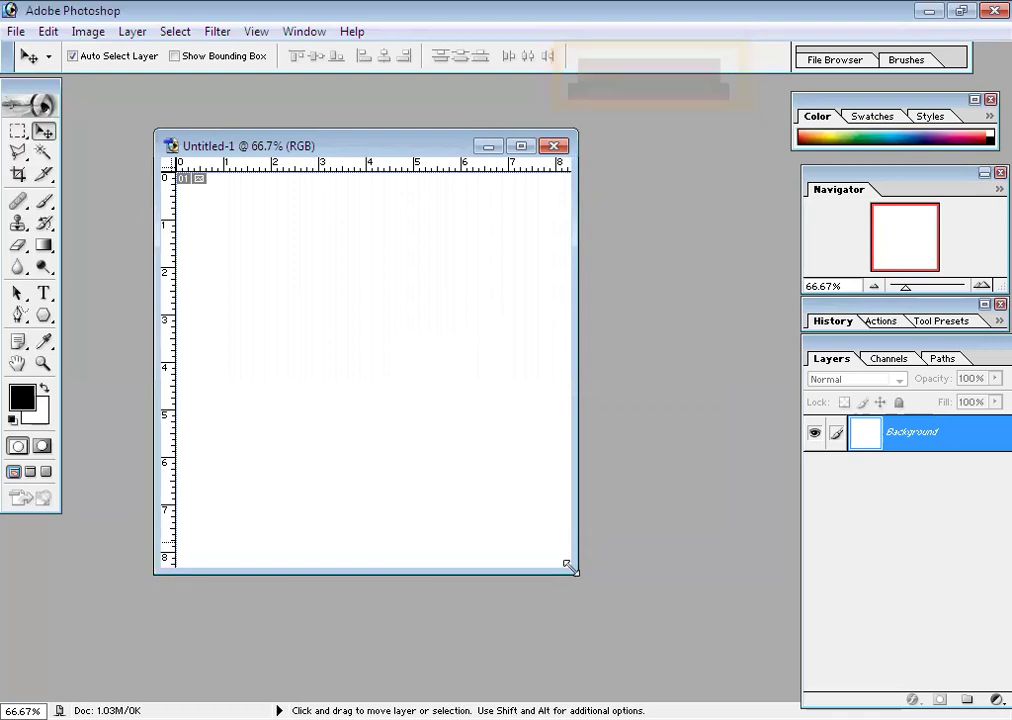
pyautogui.moveTo(569, 566); pyautogui.dragTo(711, 618)
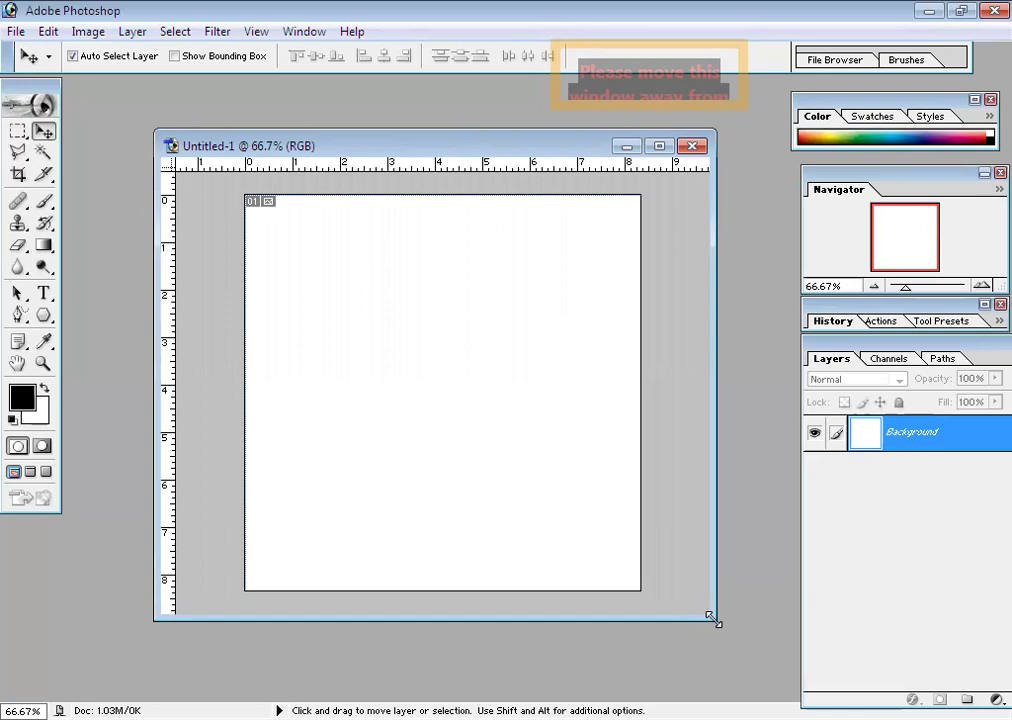
pyautogui.moveTo(434, 150); pyautogui.dragTo(404, 147)
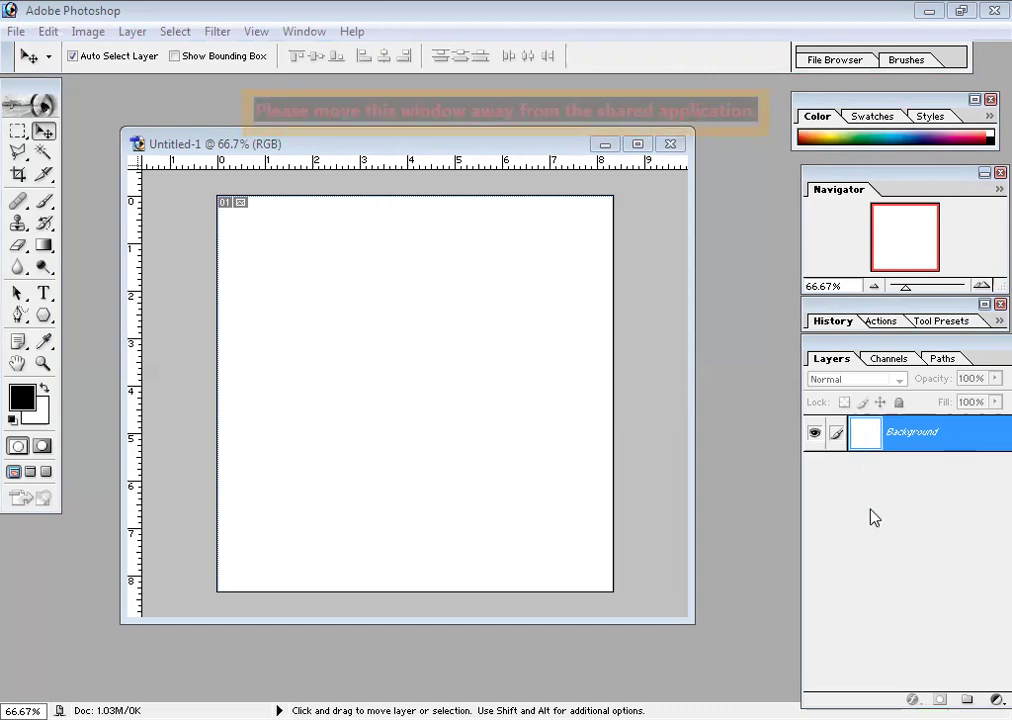
pyautogui.moveTo(860, 343); pyautogui.dragTo(841, 343)
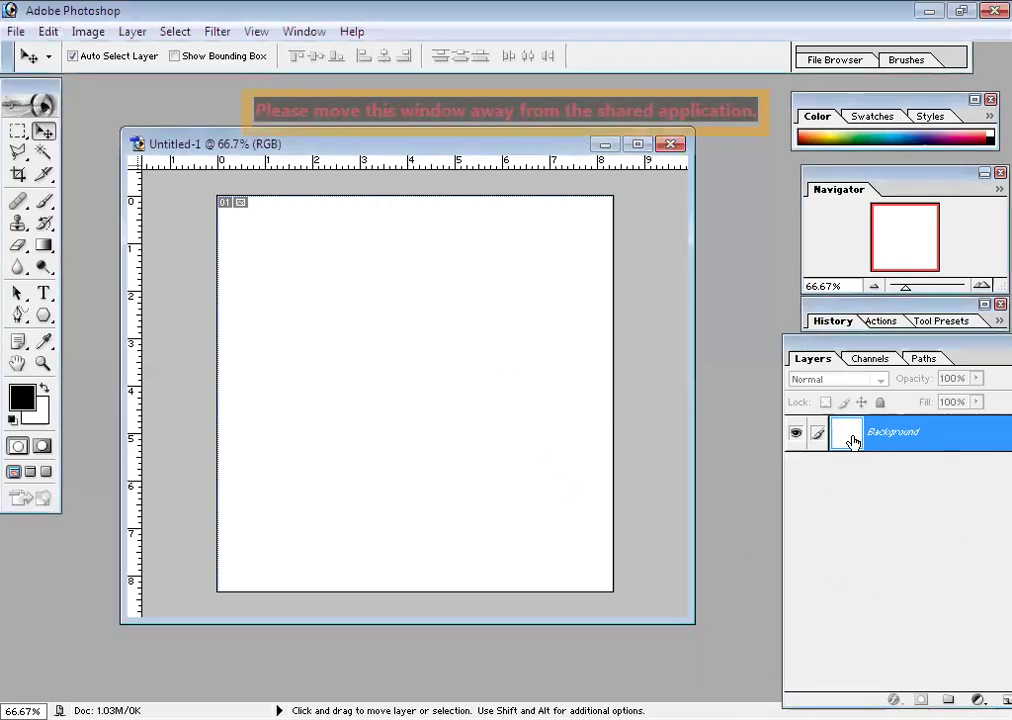